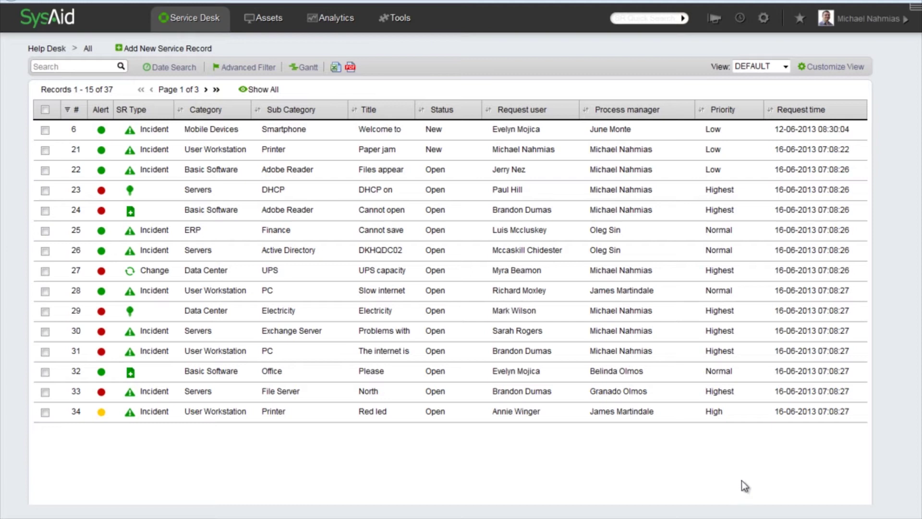
Step: Go to the SNMP Scan page under Network Discovery in the system settings
left_click(763, 18)
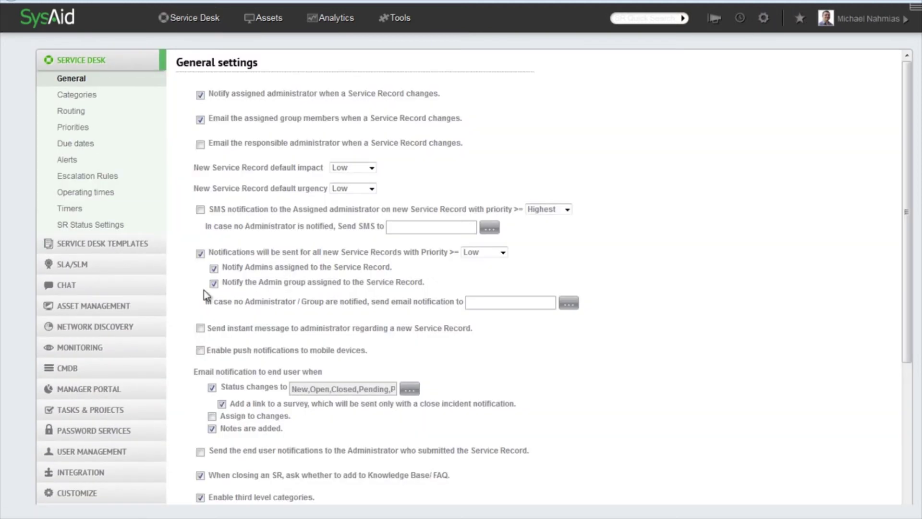
left_click(126, 327)
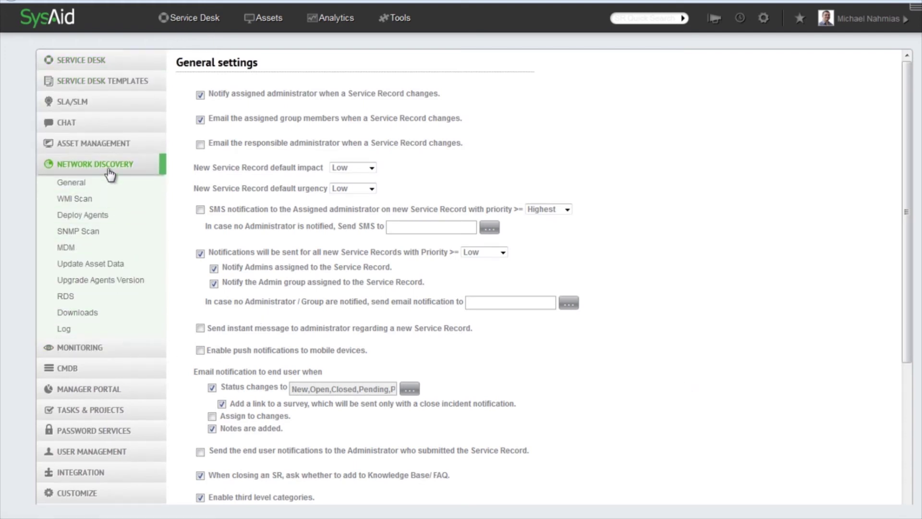
left_click(93, 233)
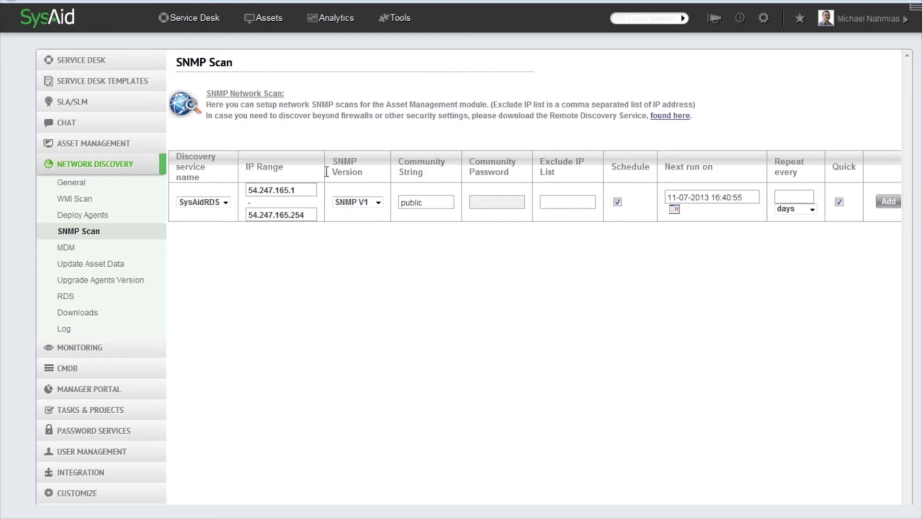
left_click(378, 203)
left_click(381, 208)
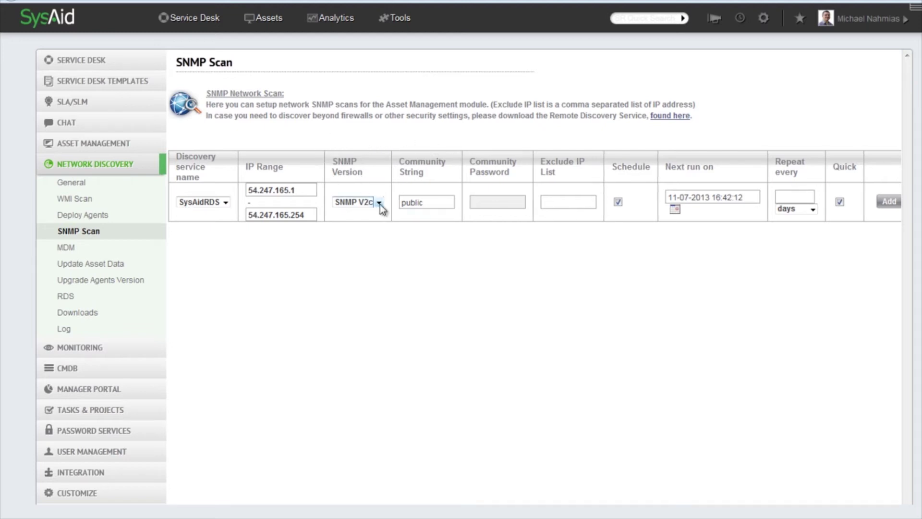
left_click(379, 204)
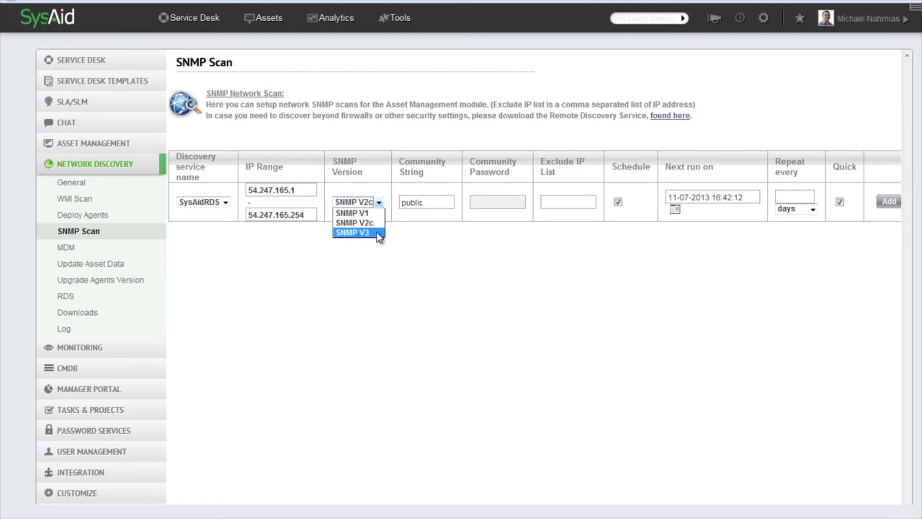
left_click(353, 232)
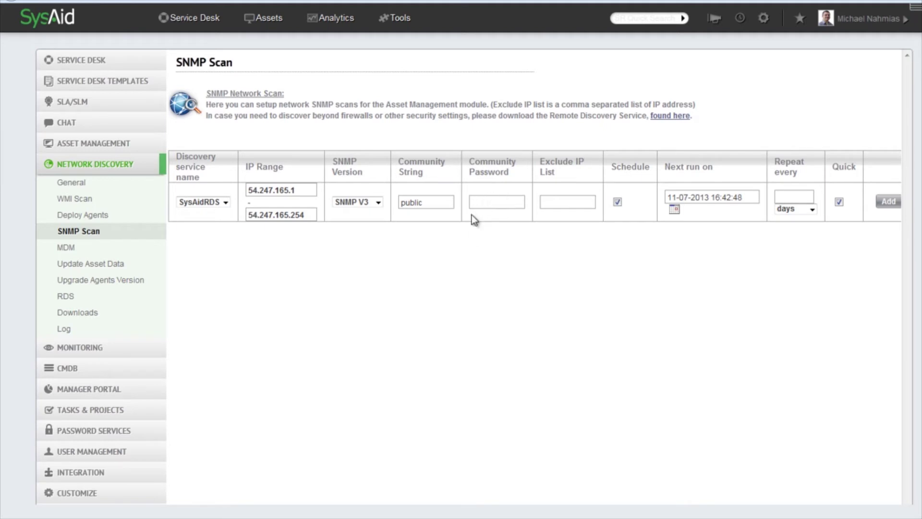
left_click(383, 203)
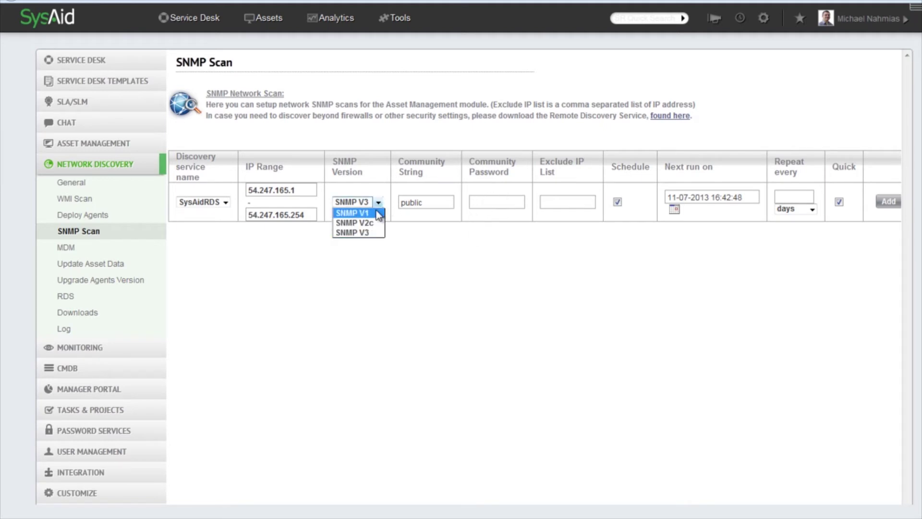
left_click(375, 213)
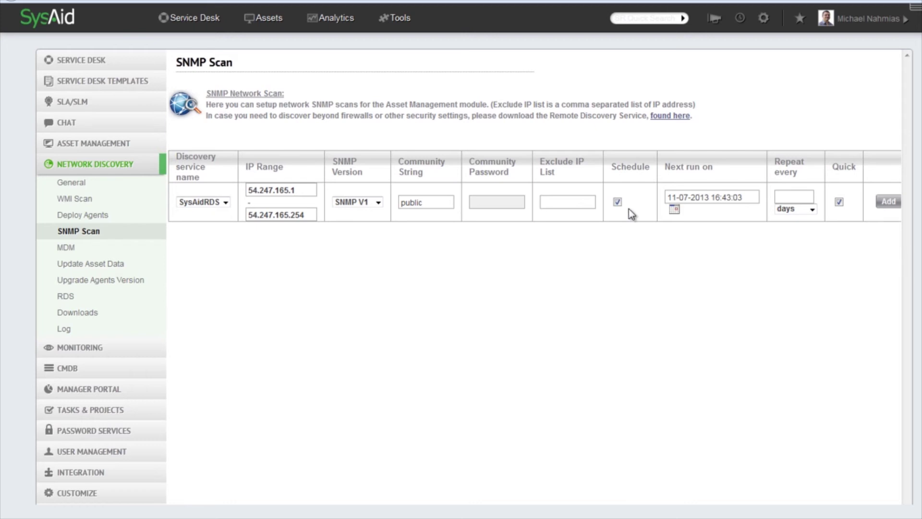
Step: Leave the next run date unchanged, keep days as the unit, and set Repeat every to 1
left_click(673, 210)
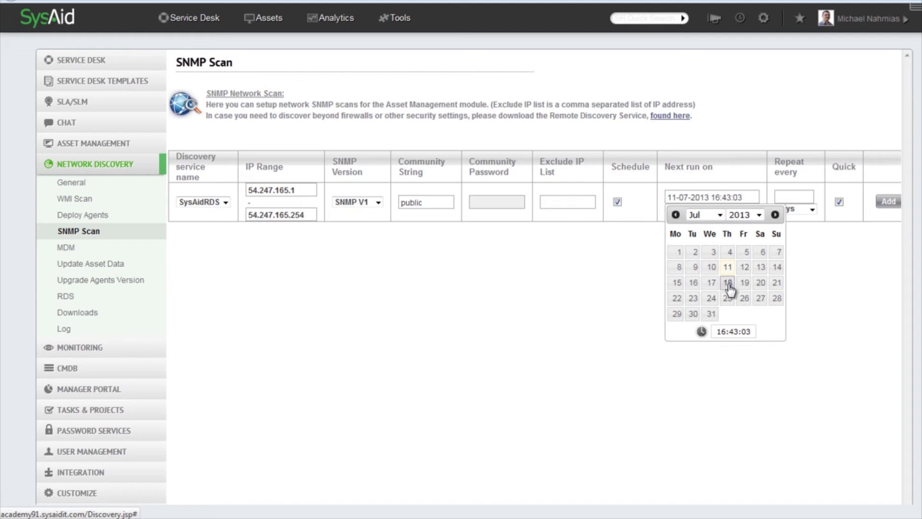
left_click(632, 189)
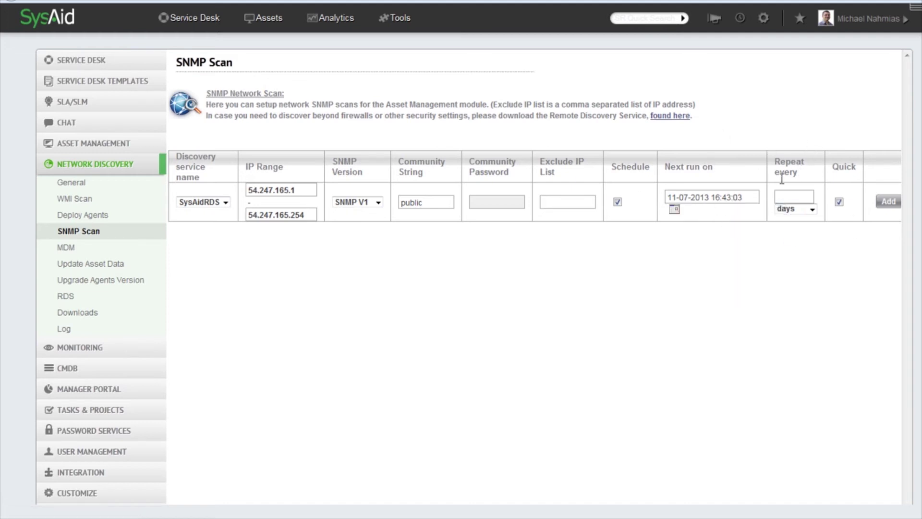
left_click(811, 208)
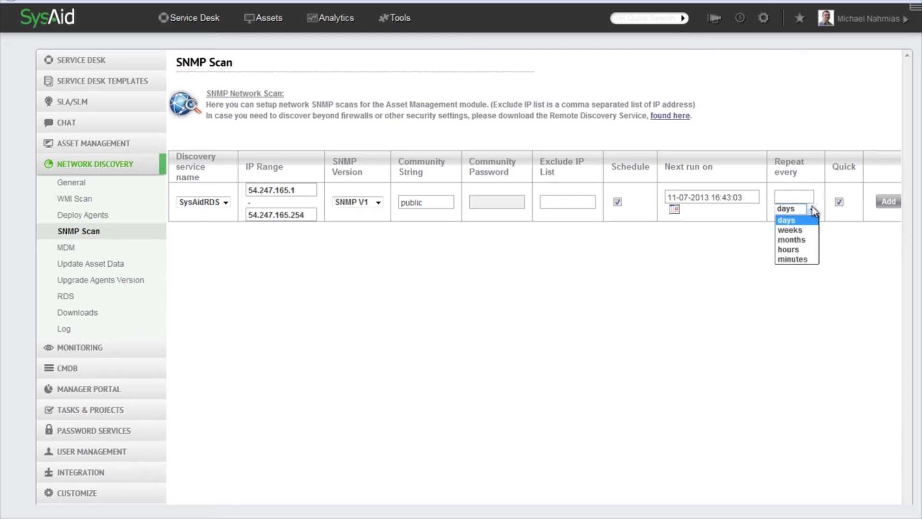
left_click(801, 261)
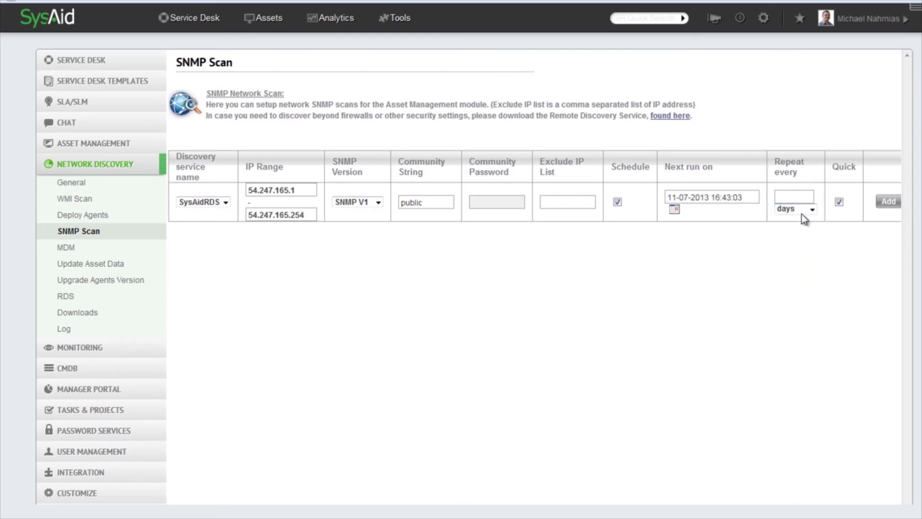
left_click(793, 197)
type("1")
left_click(796, 266)
Step: Set the scan's IP range from 10.11.1.1 to 10.11.1.254
left_click_drag(301, 190, 191, 165)
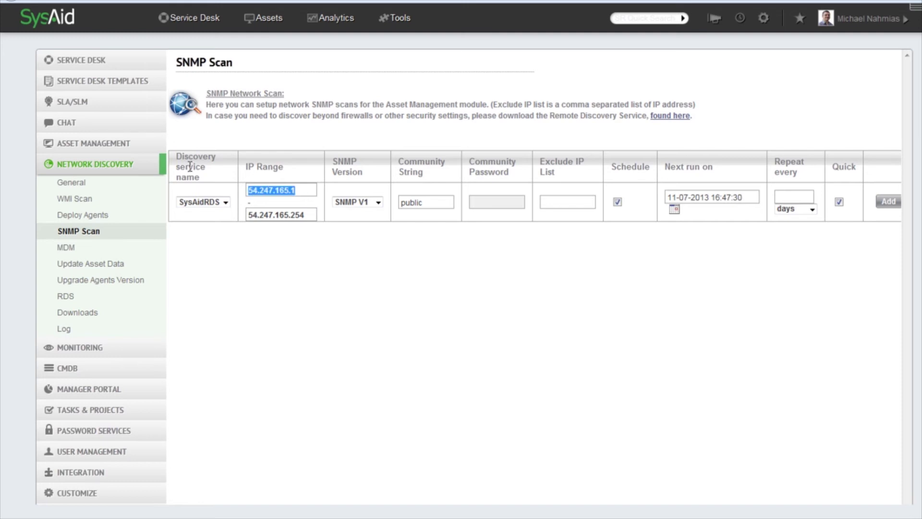
type("10")
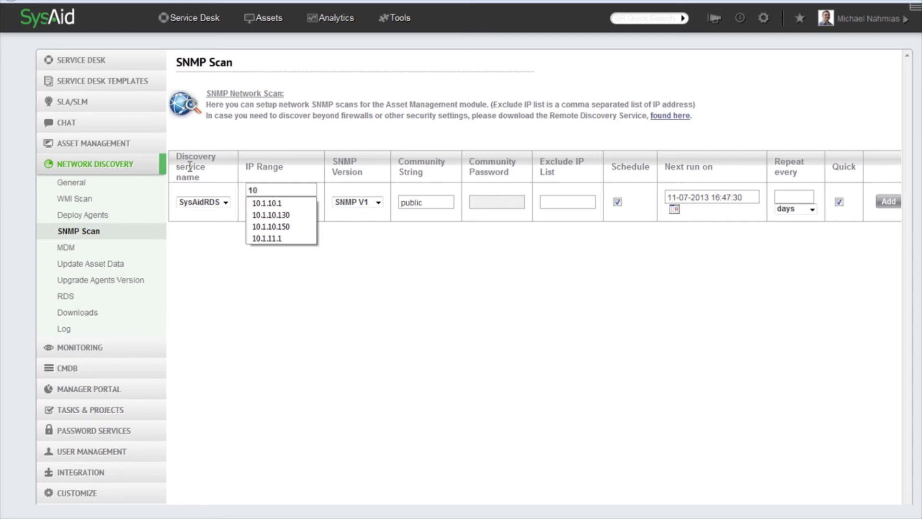
type(".11.1.1.")
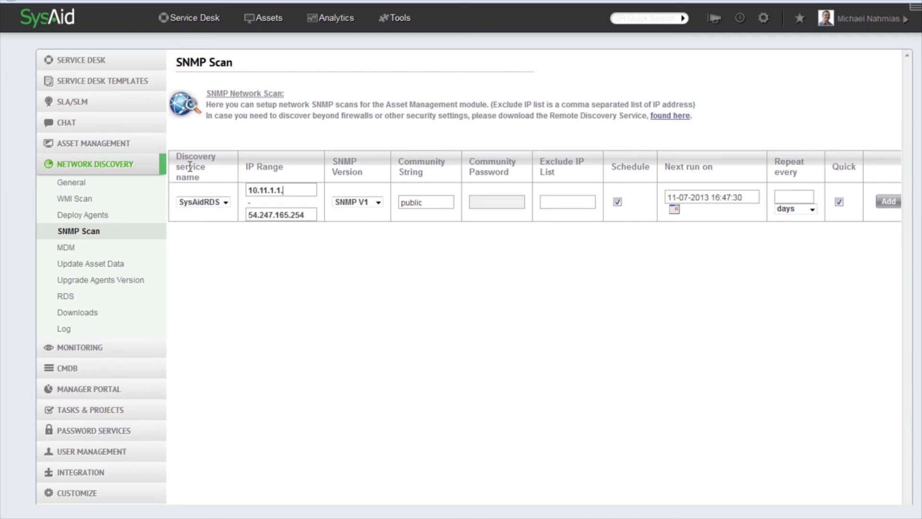
key("BackSpace")
left_click_drag(300, 192, 242, 192)
key("ctrl+c")
left_click_drag(305, 218, 215, 221)
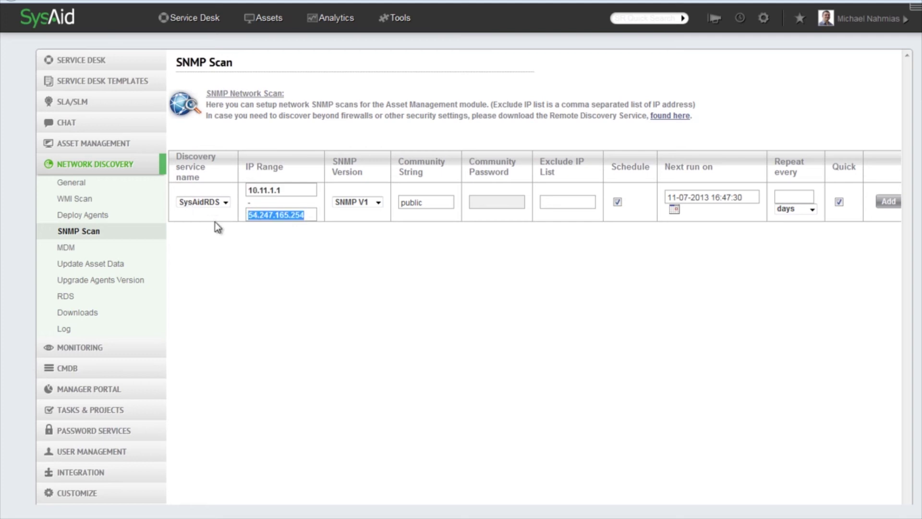
key("ctrl+v")
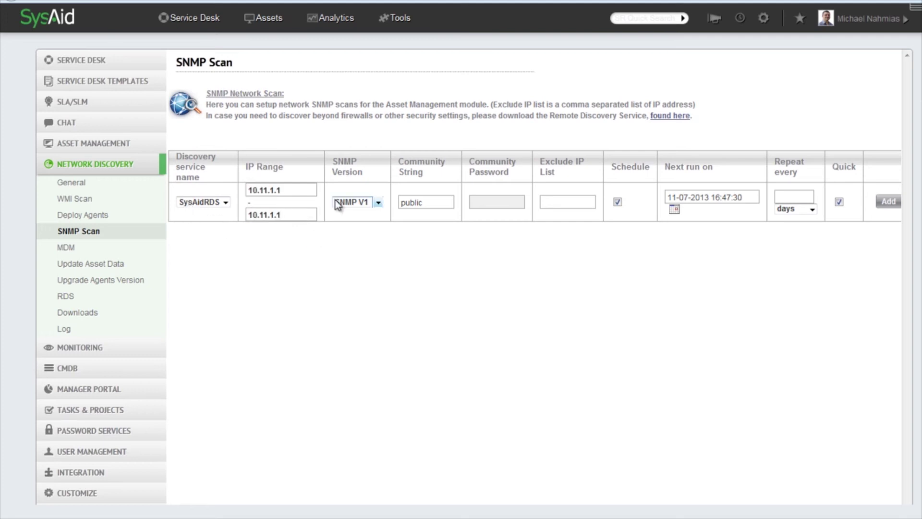
key("BackSpace")
type("245")
key("BackSpace")
key("BackSpace")
key("BackSpace")
type("254")
Step: Set Repeat every to 1 and add the SNMP scan task
left_click(800, 197)
type("1")
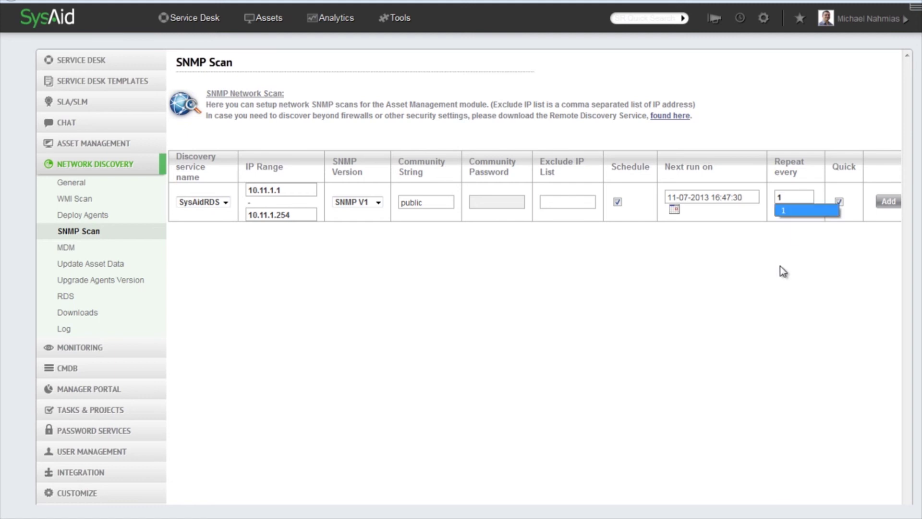
left_click(886, 203)
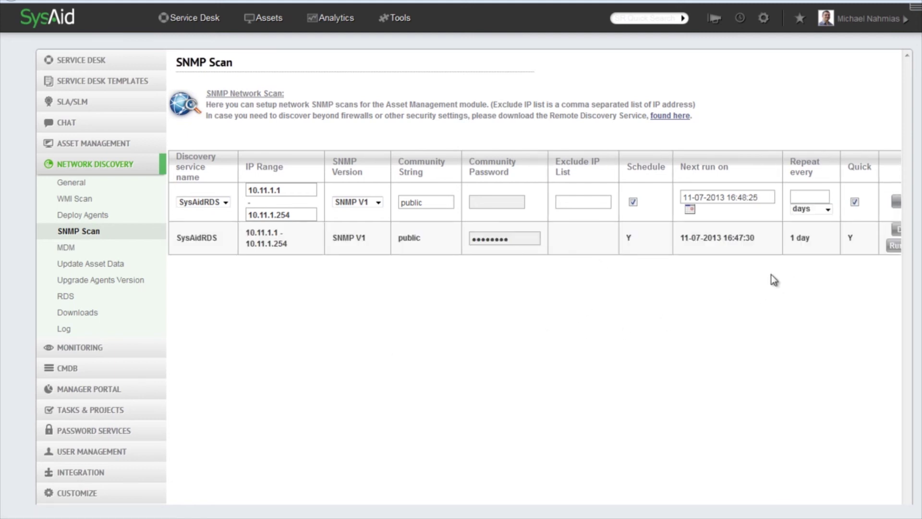
Step: Run the 10.11.1.1–10.11.1.254 SNMP scan, which finds one switch at 10.11.1.253
left_click(893, 246)
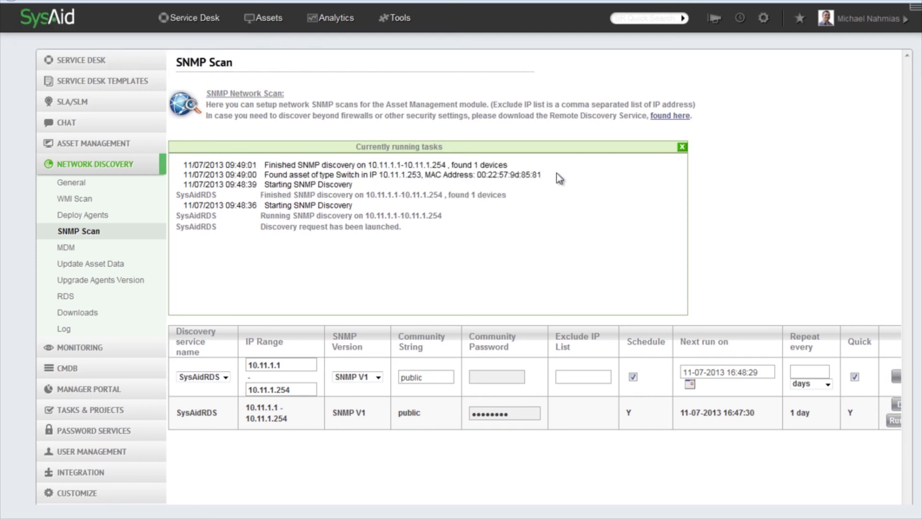
double_click(476, 165)
left_click(442, 182)
left_click_drag(334, 174, 348, 168)
left_click_drag(383, 174, 399, 175)
left_click_drag(473, 175, 527, 177)
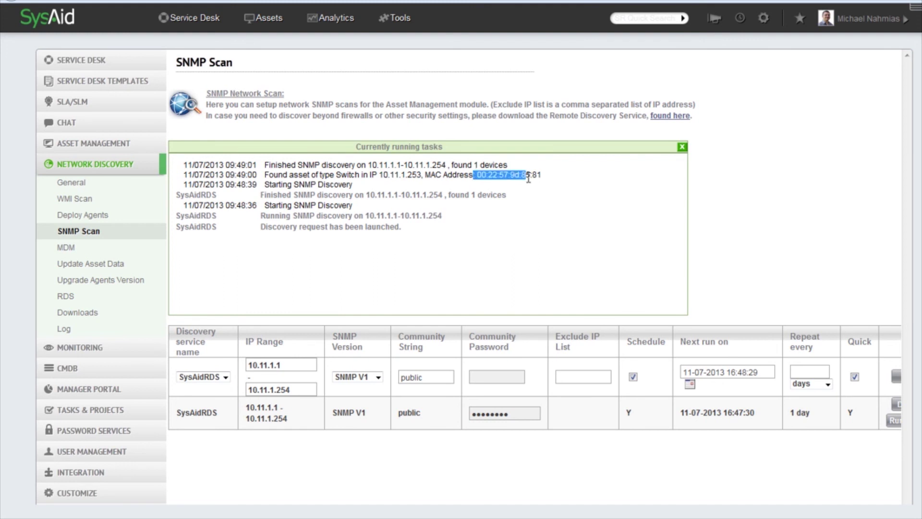
left_click(553, 177)
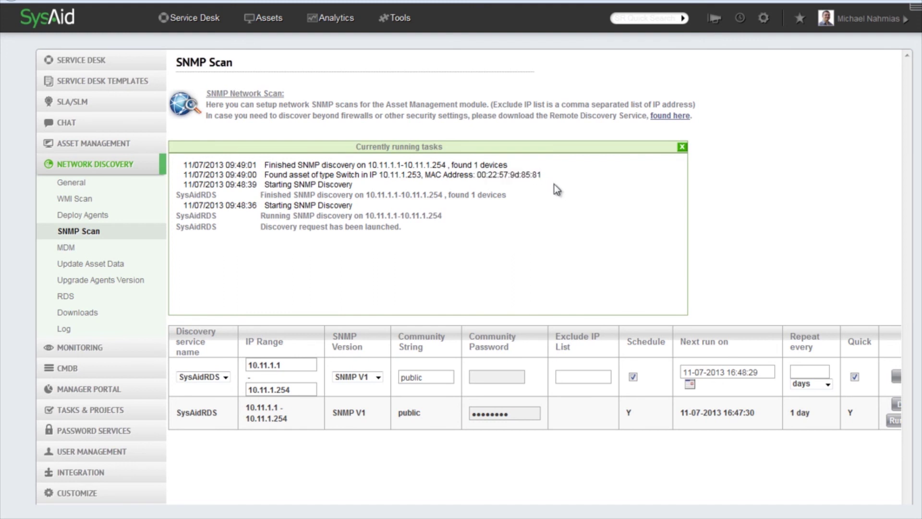